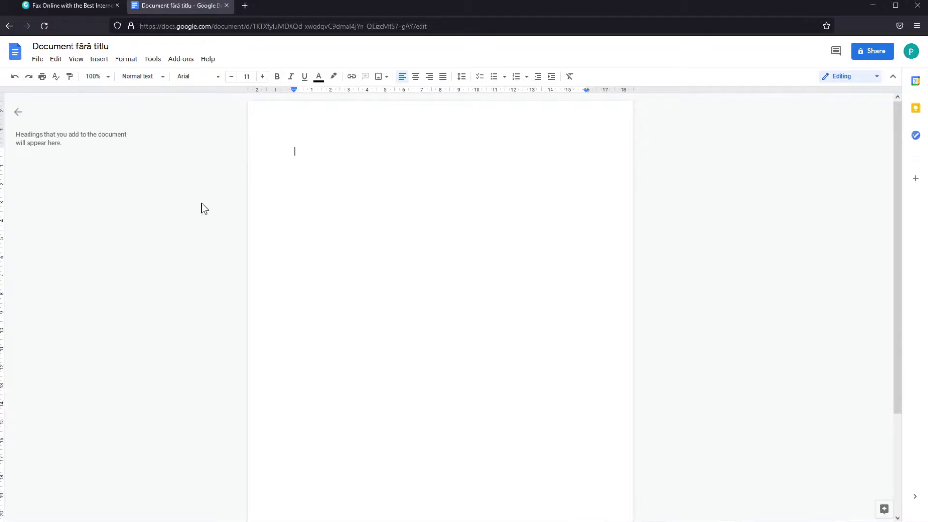
Install the CocoFax - Send Fax Online add-on from the Docs marketplace, then close the marketplace
left_click(181, 60)
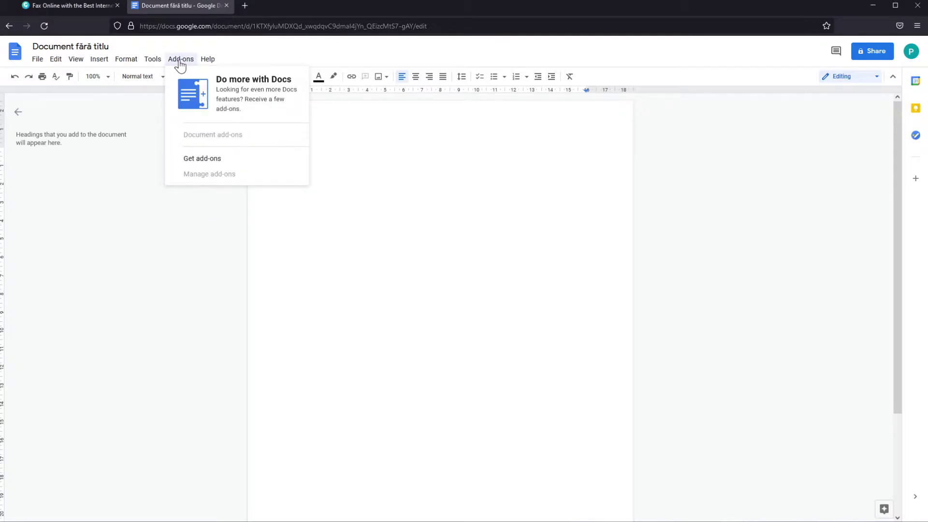
left_click(204, 163)
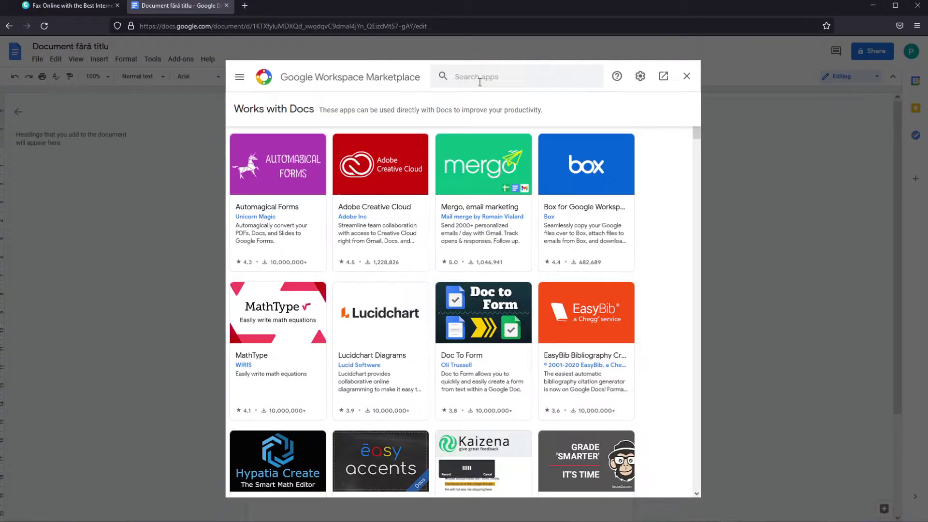
type("cocofax")
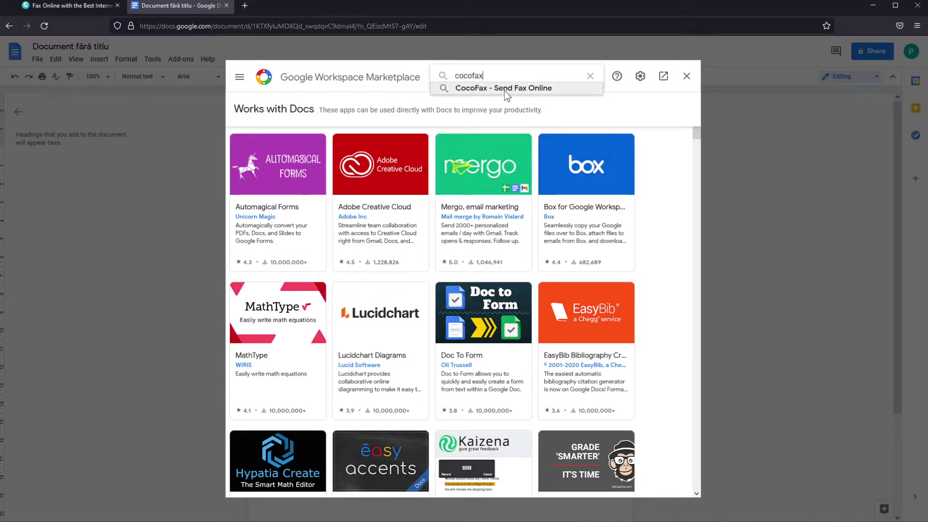
left_click(498, 89)
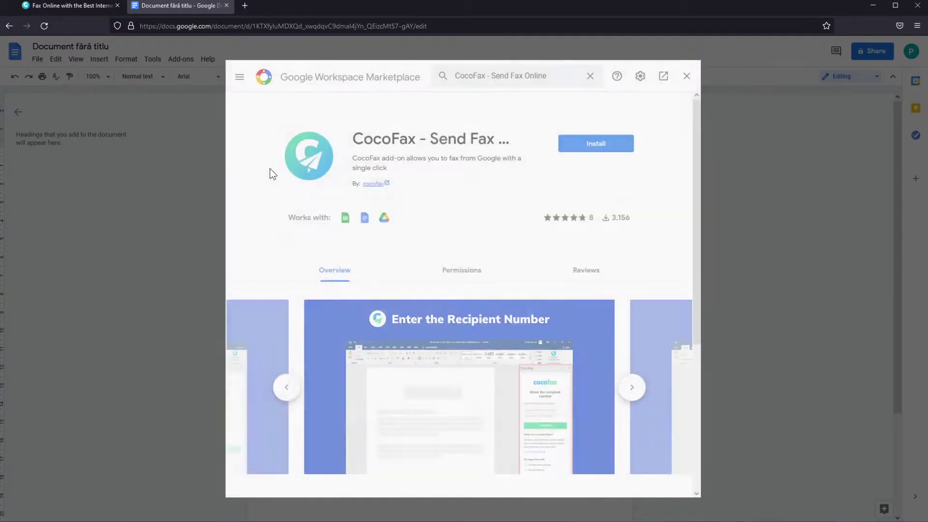
left_click(599, 154)
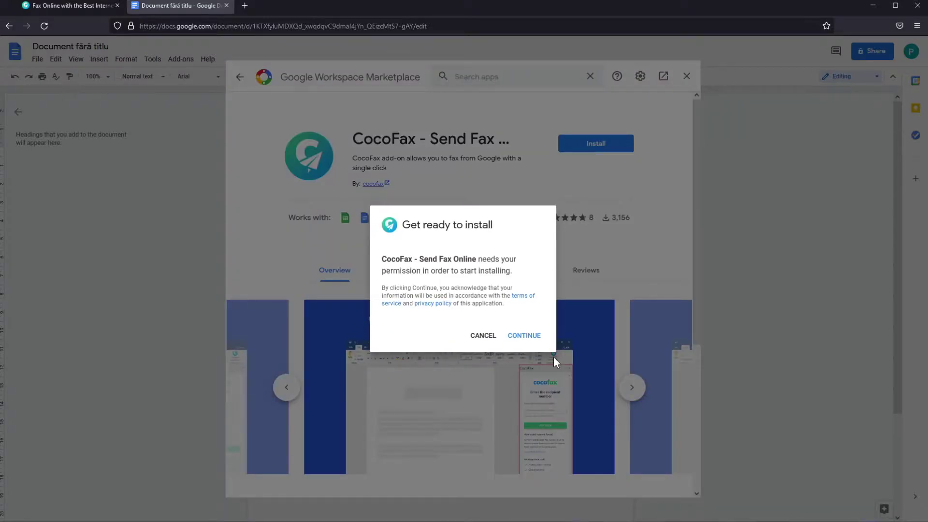
left_click(524, 335)
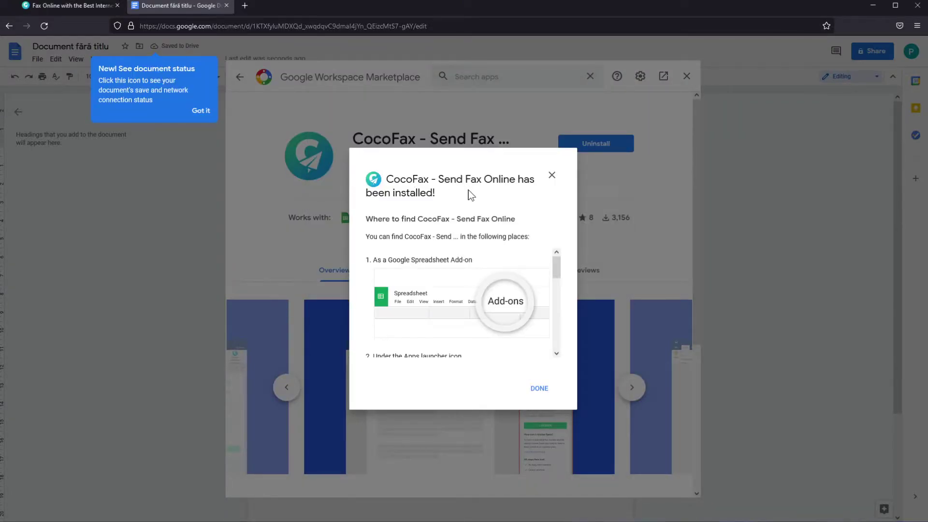
left_click(540, 389)
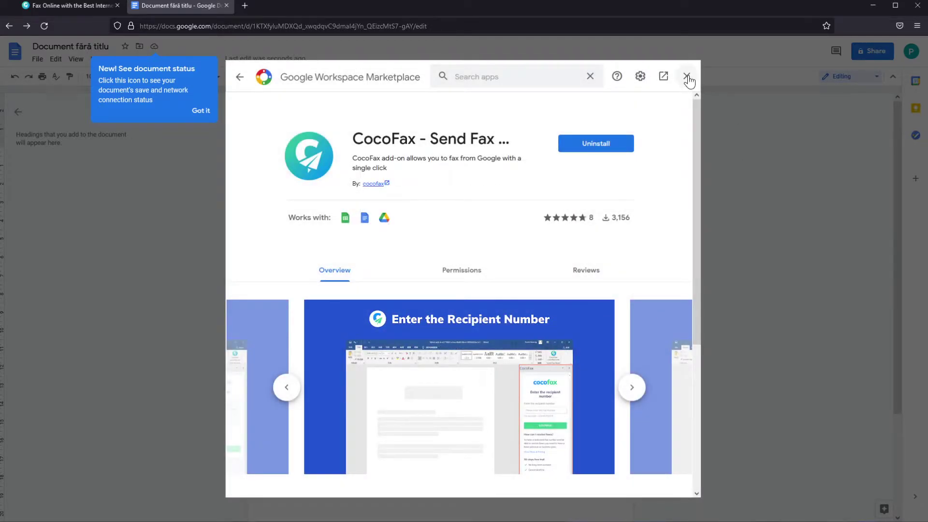
left_click(687, 77)
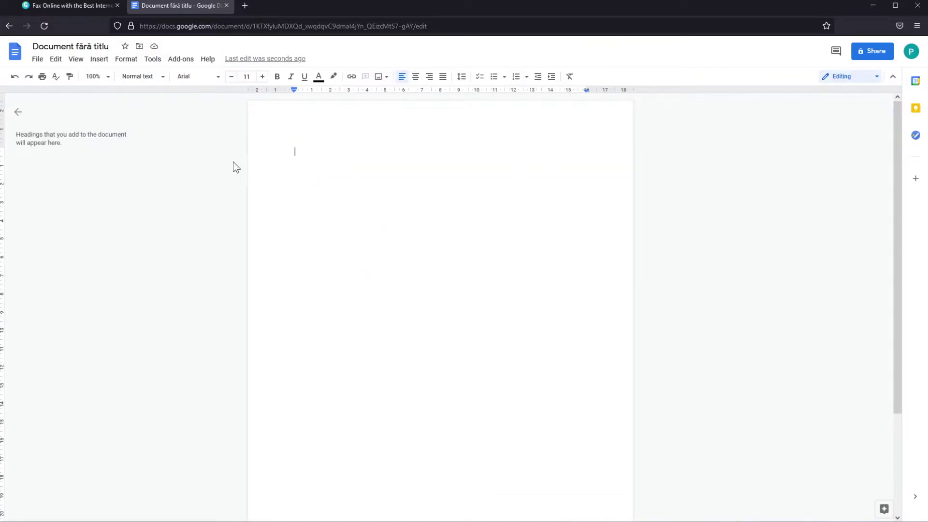
Launch CocoFax's Send Fax sidebar from Add-ons and enter the recipient's fax number
left_click(179, 63)
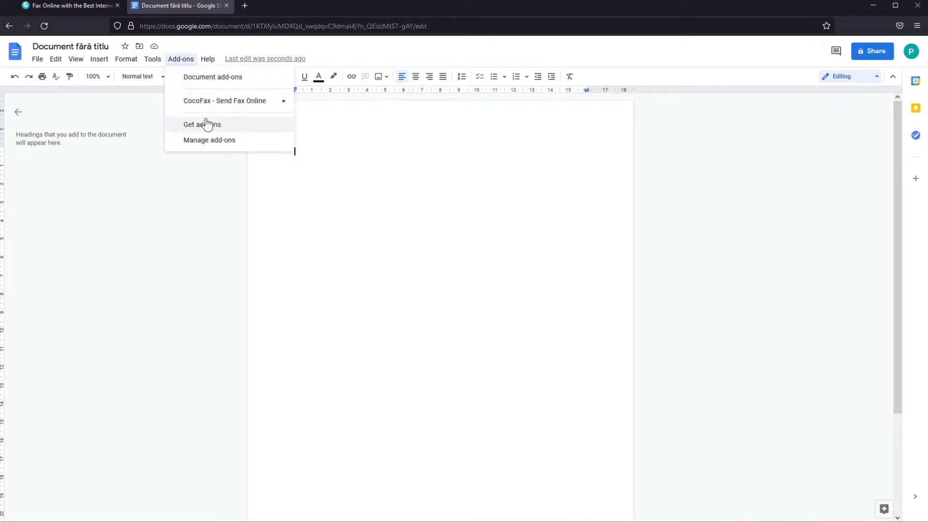
mouse_move(223, 107)
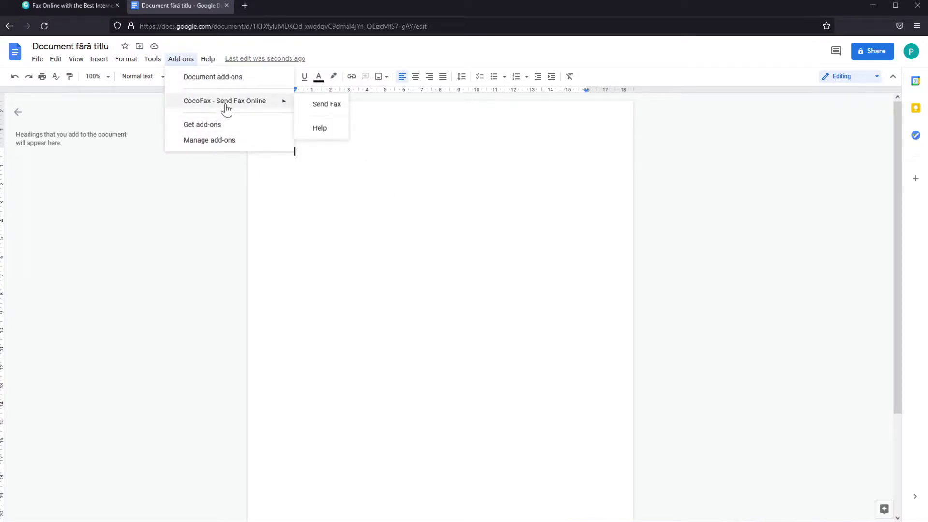
left_click(327, 104)
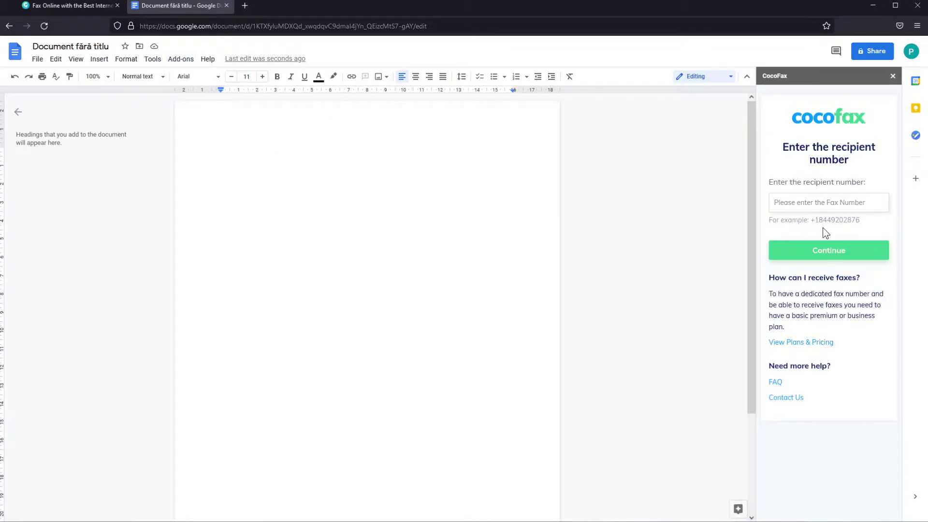
left_click(782, 198)
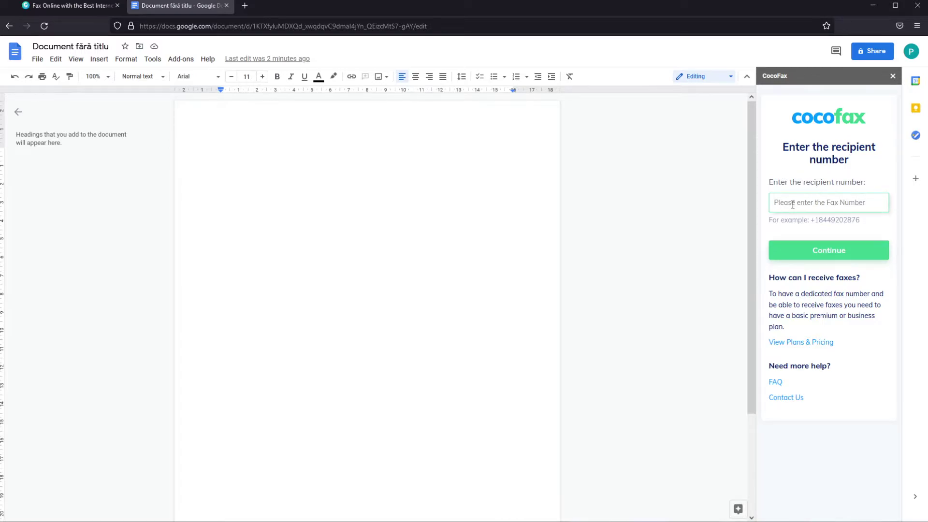
type("+1123456")
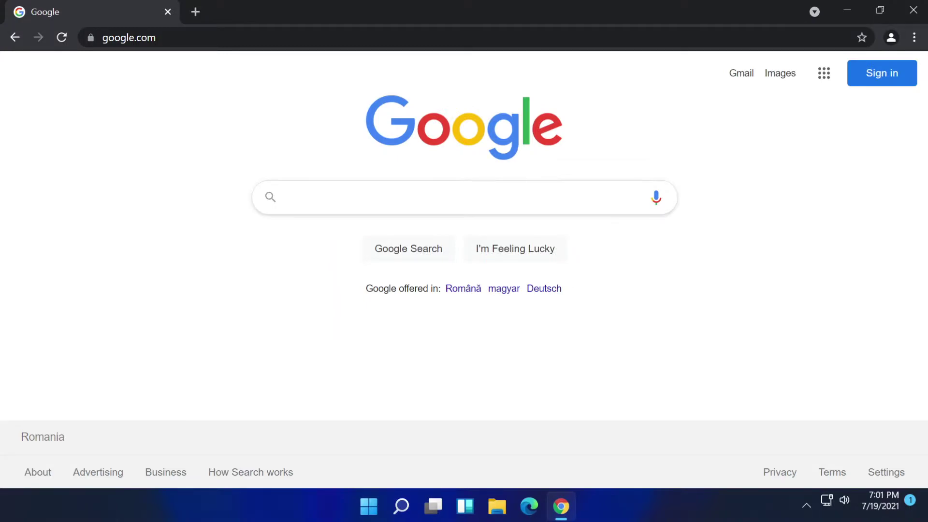
Reach the Chrome Web Store through a Google search for webstore and search it for cocofax
type("webstore")
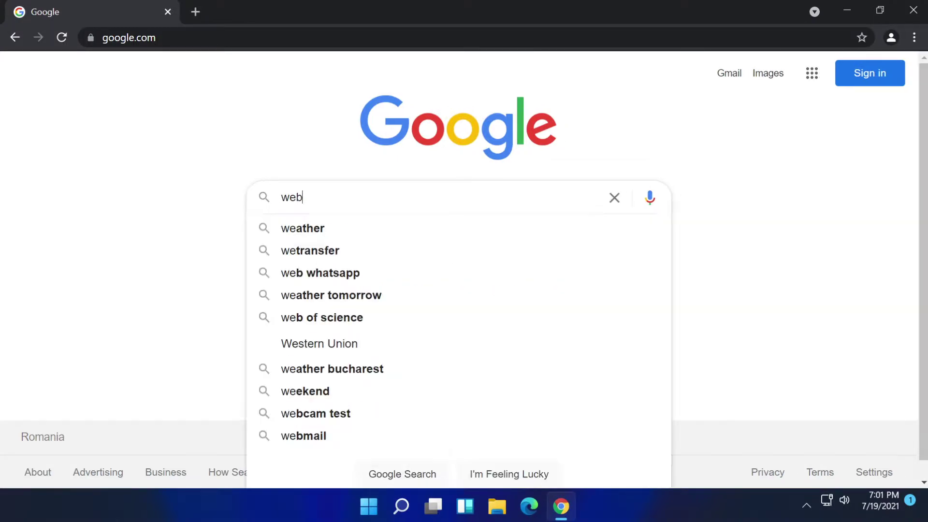
key("Return")
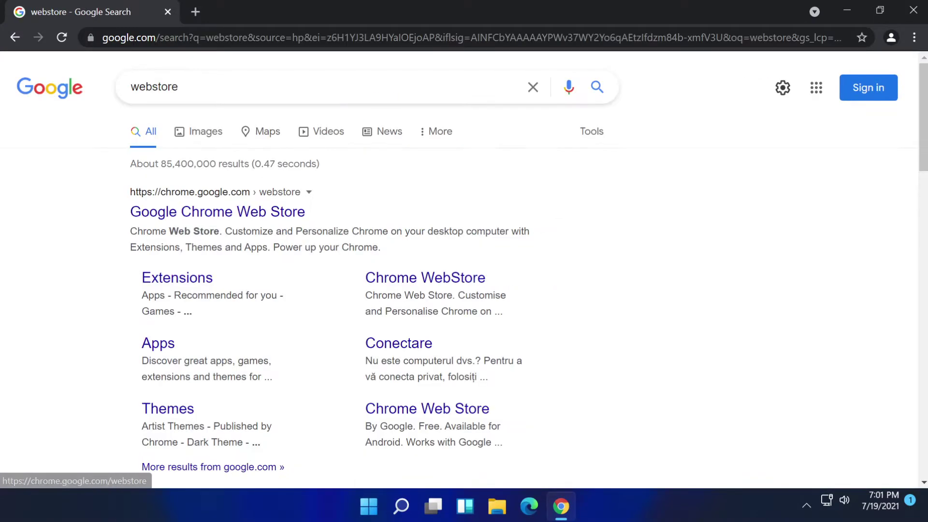
left_click(215, 215)
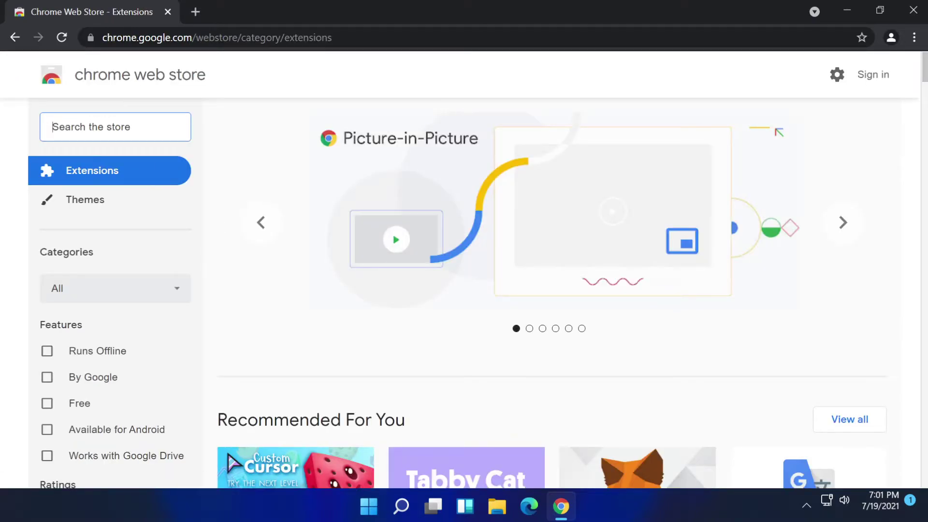
type("cocofax")
key("Return")
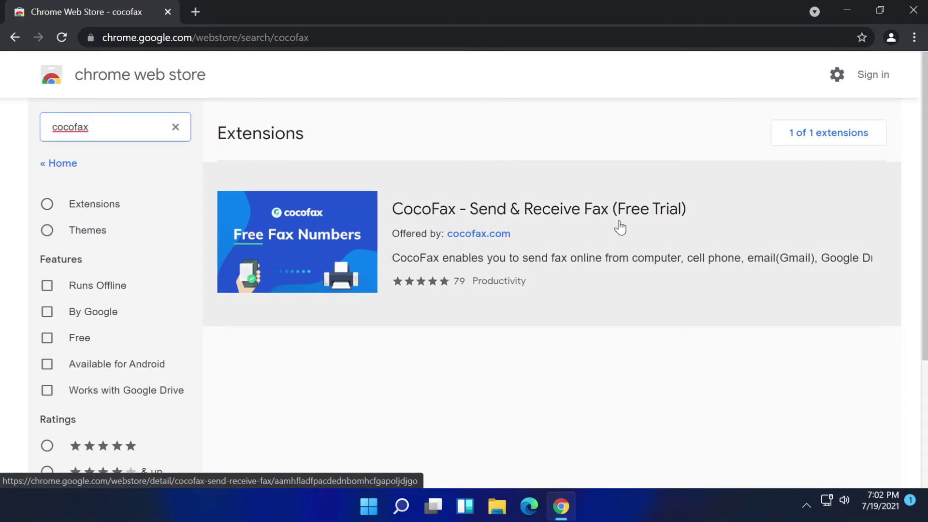
Add the CocoFax - Send & Receive Fax (Free Trial) extension to Chrome
left_click(580, 236)
left_click(750, 193)
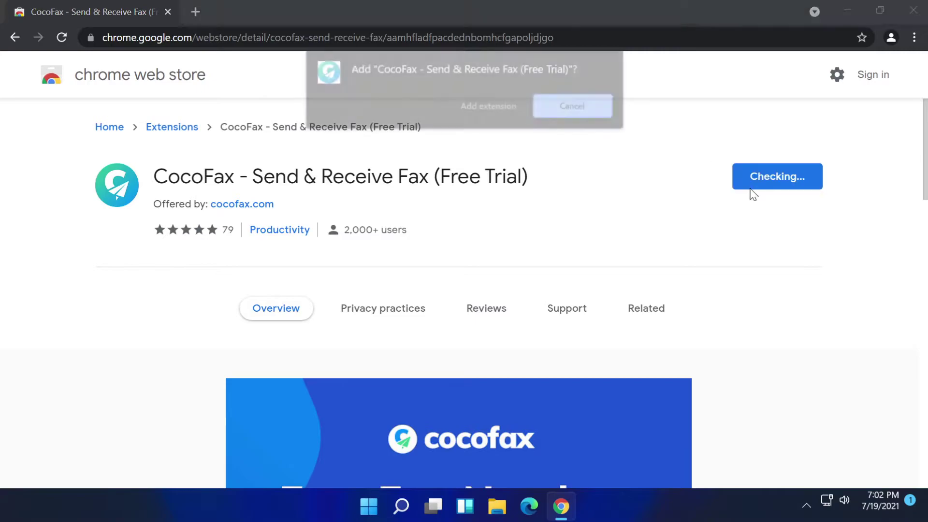
left_click(488, 107)
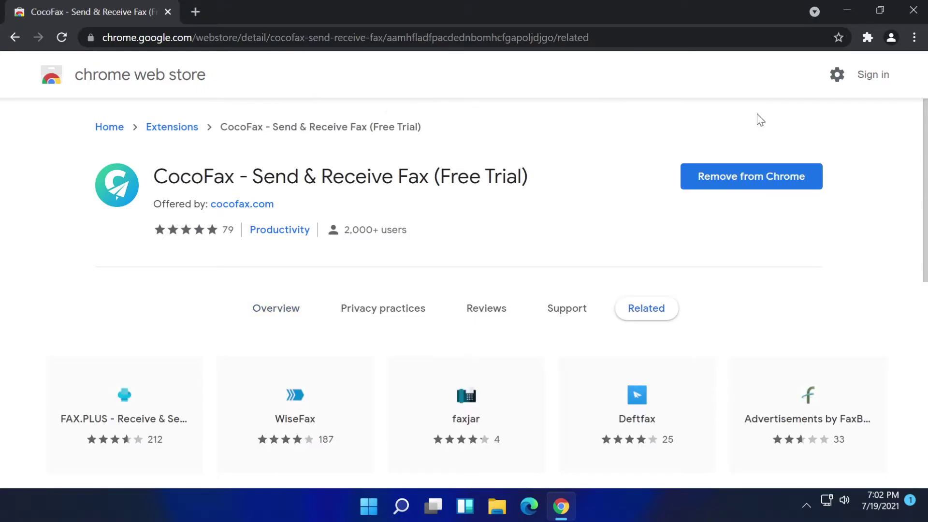
left_click(867, 38)
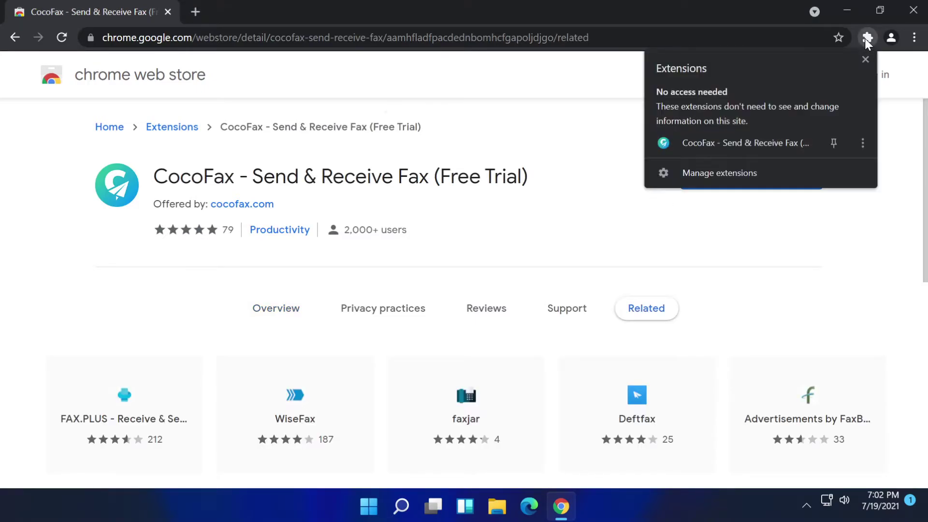
Launch the CocoFax extension, sign in to the account, and start a new fax from the dashboard
left_click(719, 143)
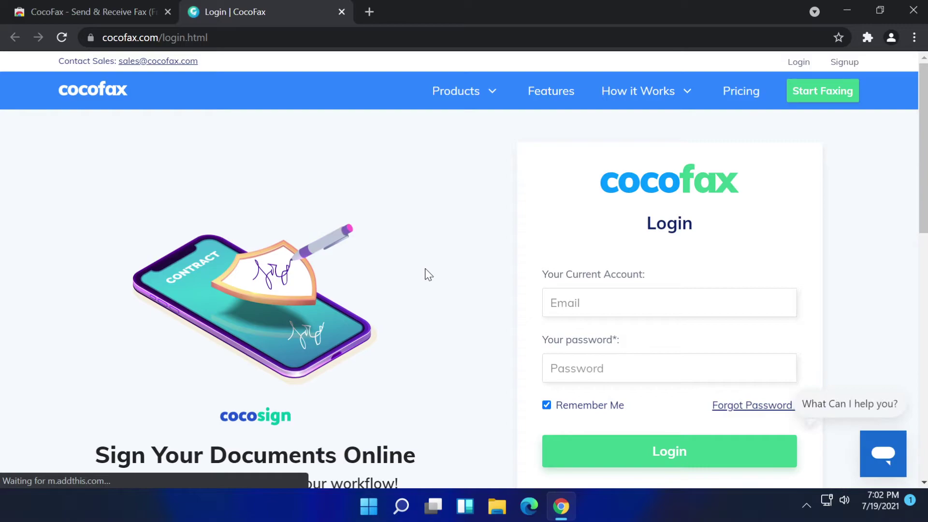
left_click(629, 303)
scroll(618, 261, "down", 3)
scroll(623, 250, "up", 3)
scroll(624, 256, "down", 3)
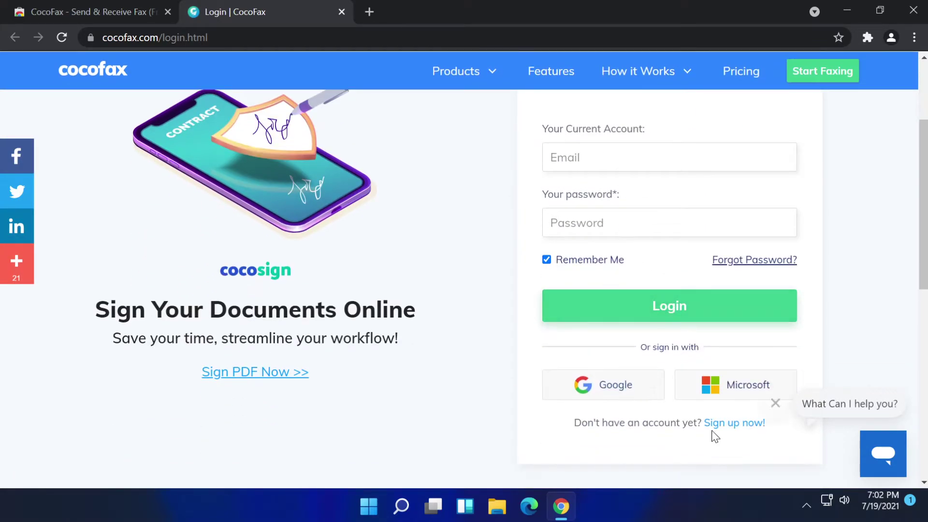
scroll(580, 348, "up", 3)
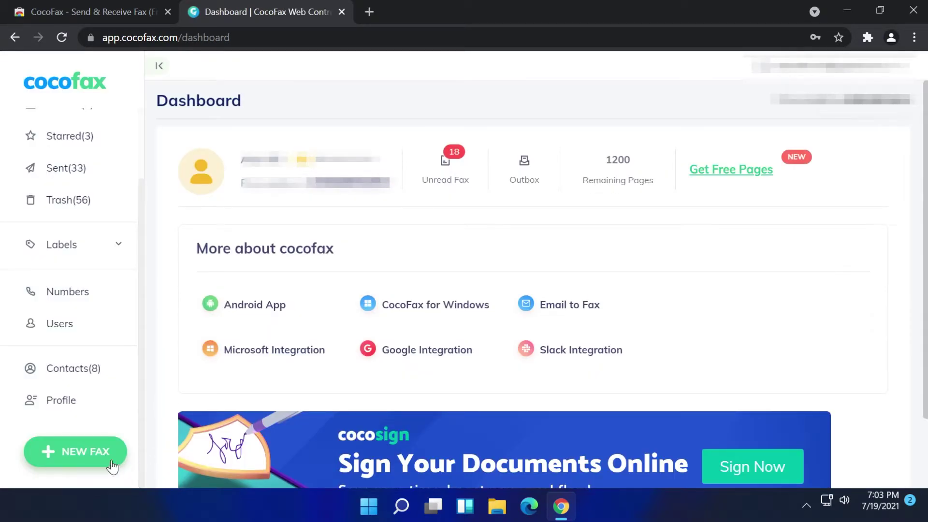
left_click(95, 463)
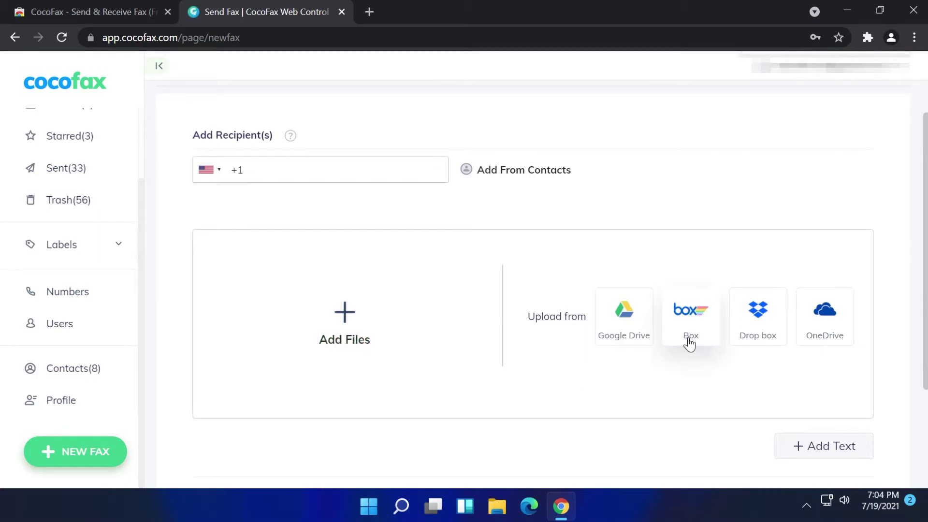
scroll(429, 278, "down", 3)
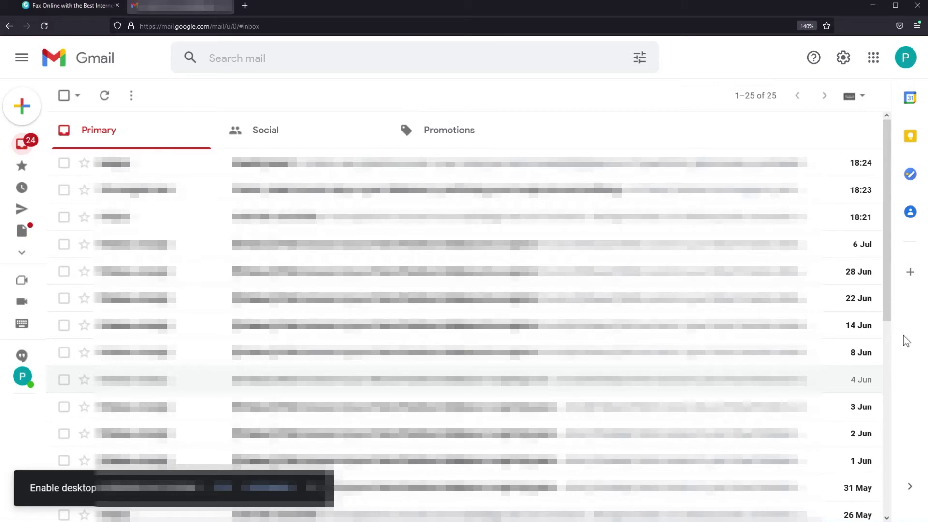
Find CocoFax in the Gmail add-on Marketplace and install it, granting the requested permission
left_click(910, 280)
left_click(480, 97)
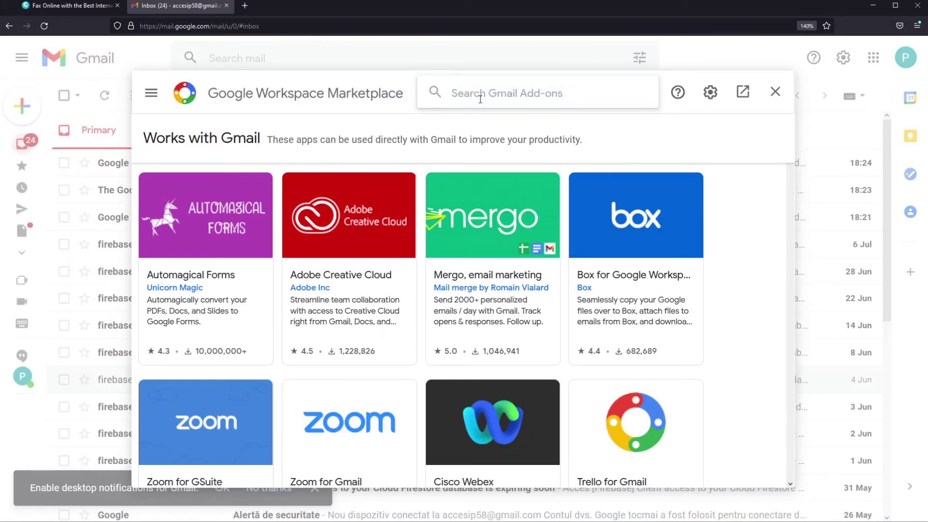
type("cocofax")
left_click(525, 107)
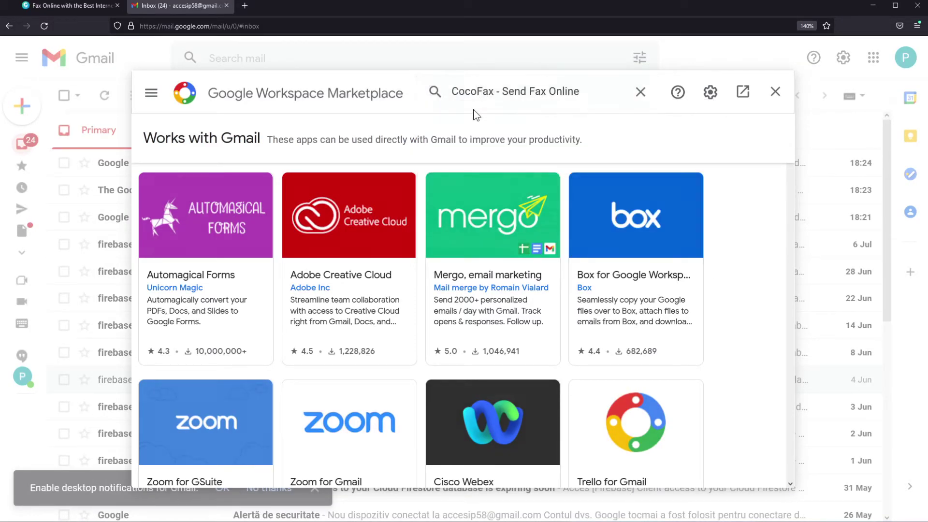
left_click(227, 222)
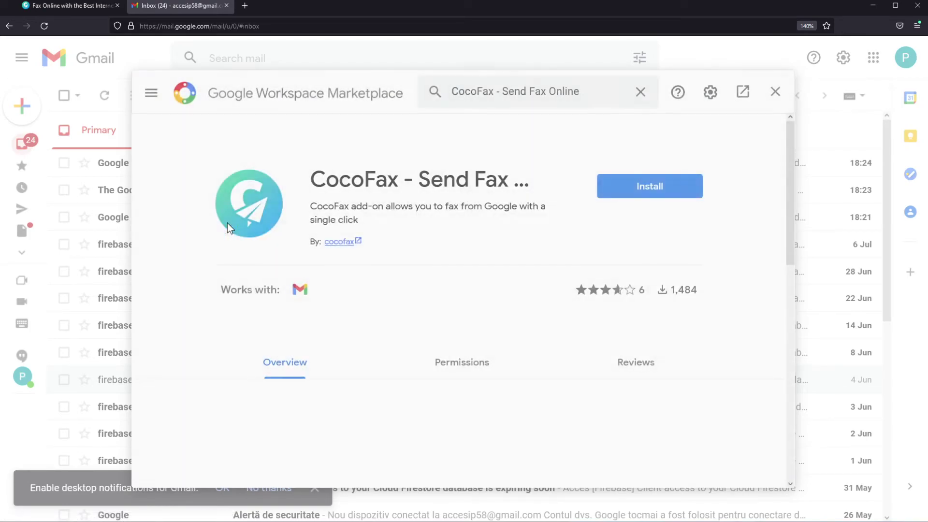
left_click(642, 187)
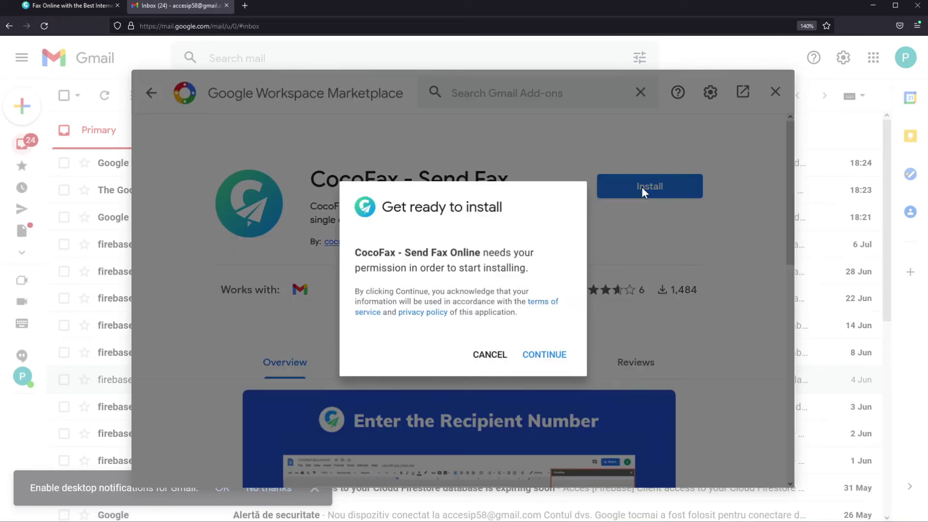
left_click(549, 366)
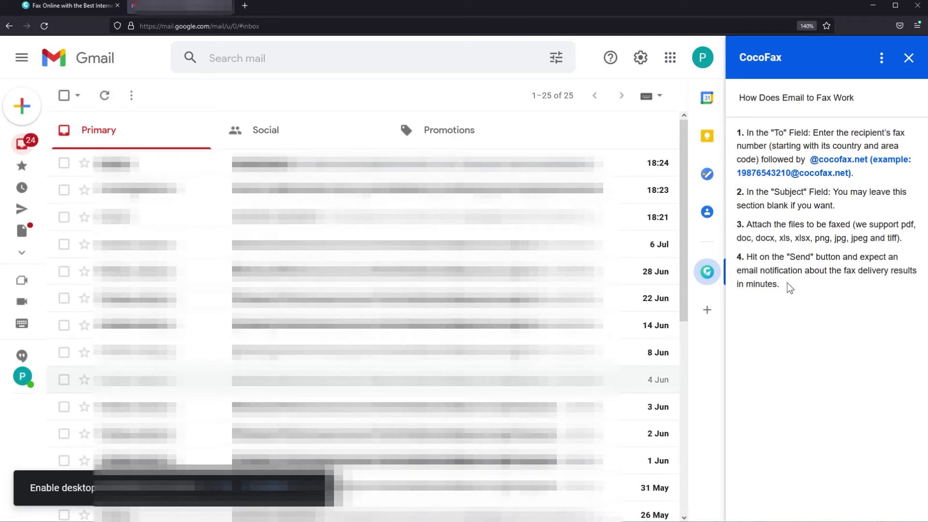
Compose a new Gmail message with the pasted cocofax.net fax address as the recipient
key("c")
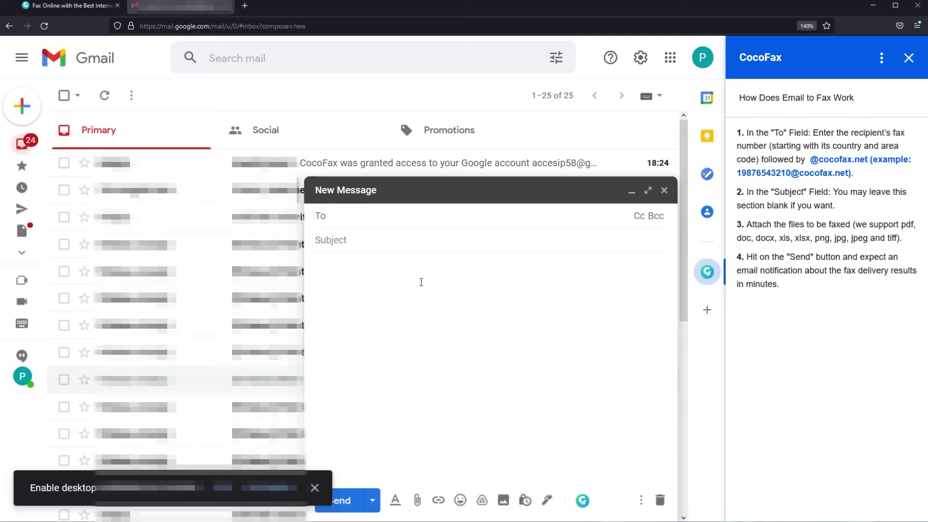
key("ctrl+v")
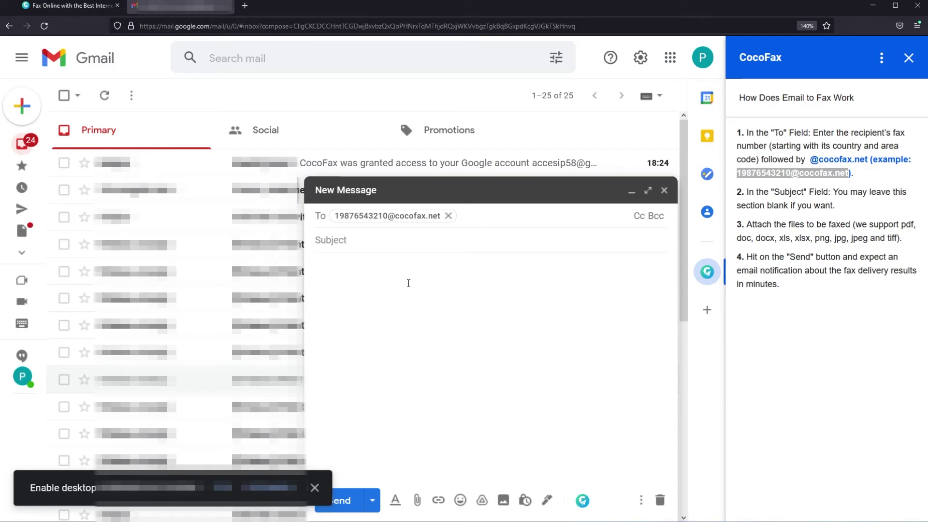
left_click(430, 486)
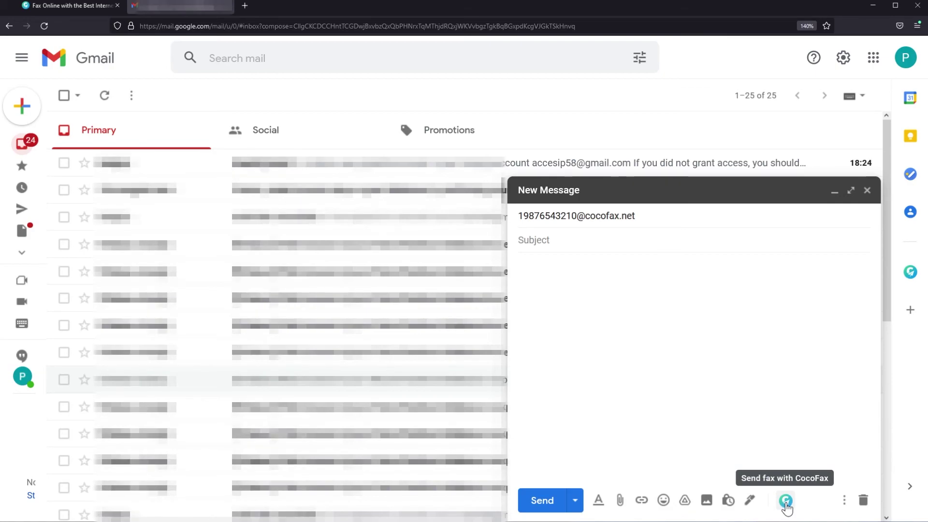
left_click(786, 502)
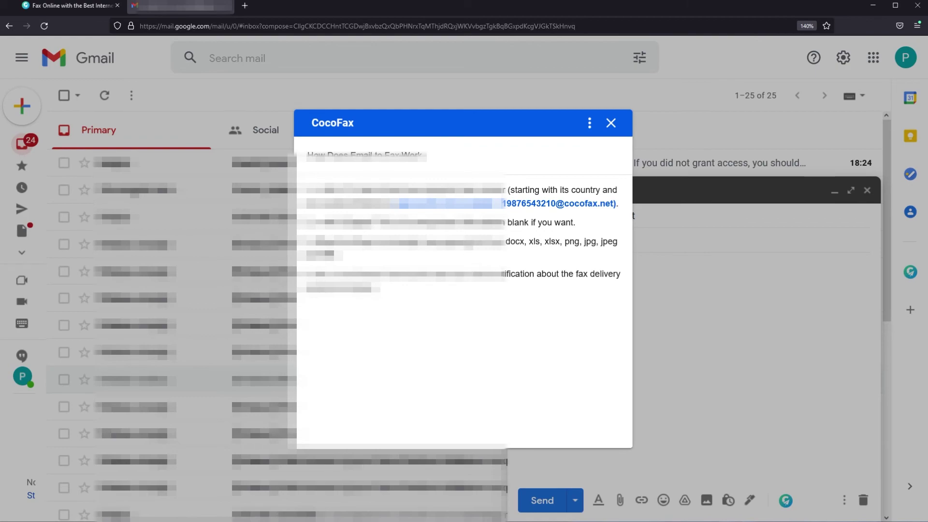
left_click_drag(464, 242, 344, 256)
left_click(696, 314)
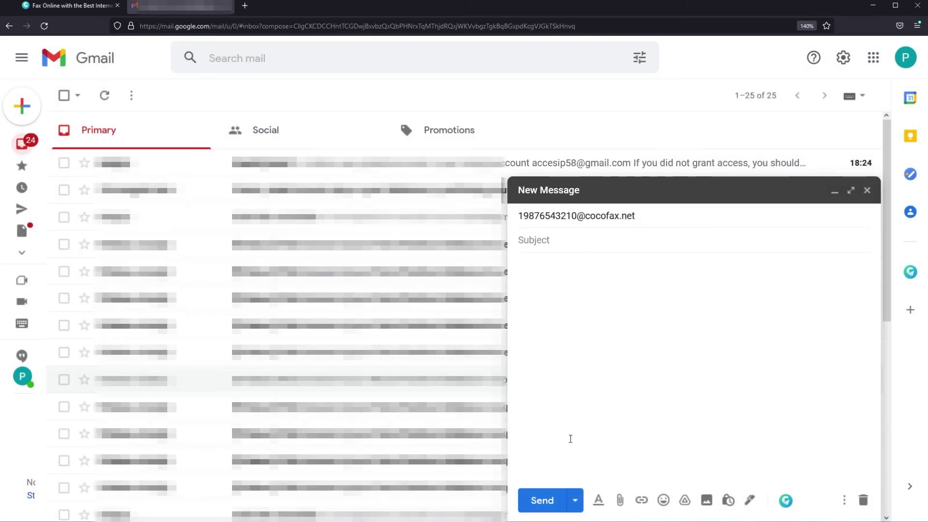